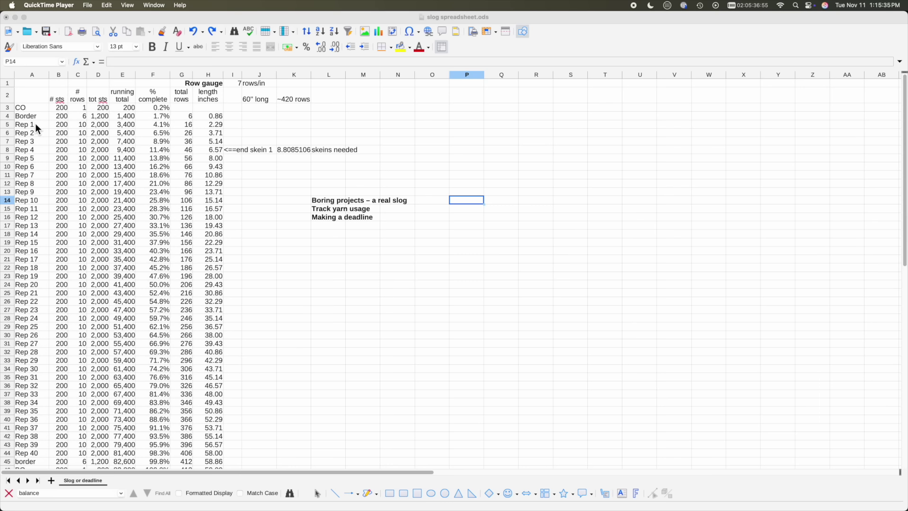
- Examine the project rows from CO to BO, the final running total's formula, and the sheet's defined names
scroll(55, 358, "down", 3)
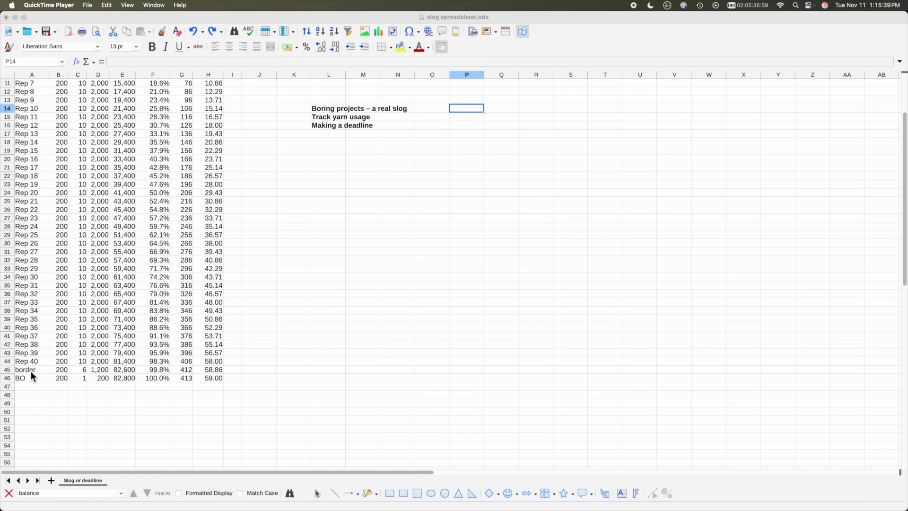
scroll(57, 378, "up", 3)
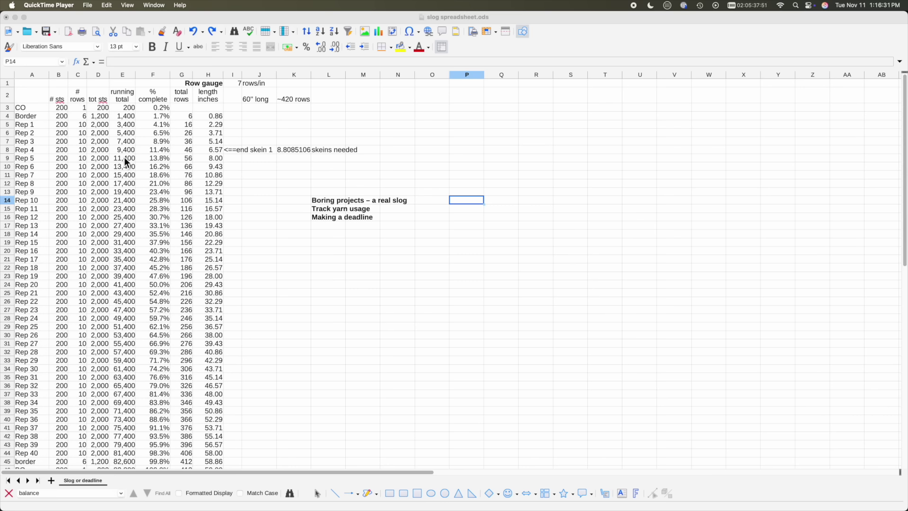
scroll(125, 160, "down", 5)
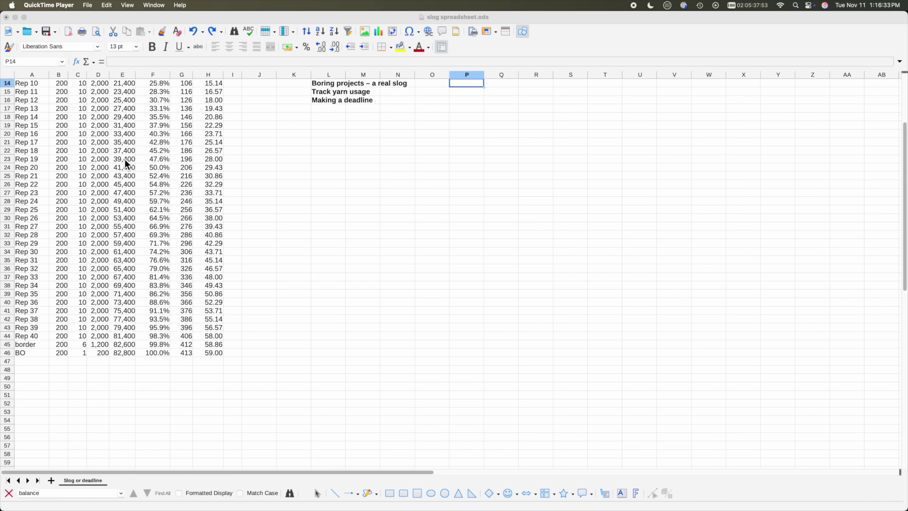
left_click(122, 355)
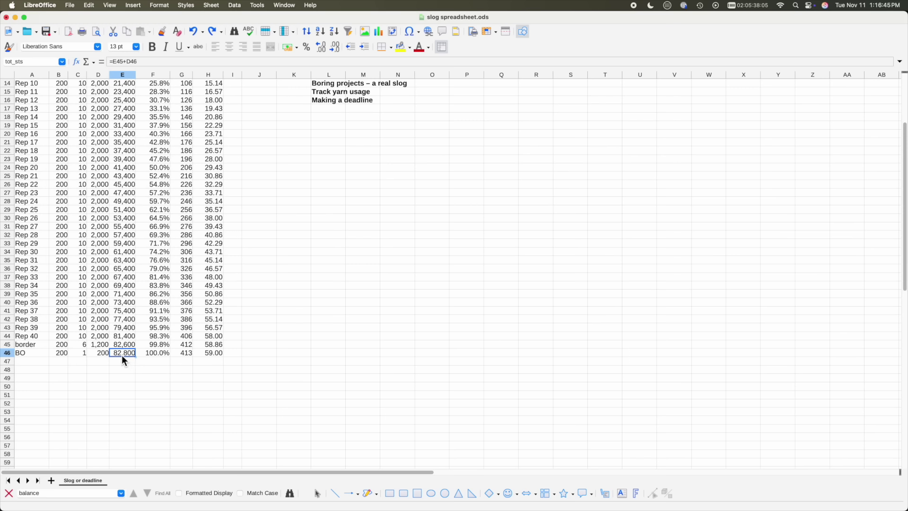
scroll(122, 359, "up", 5)
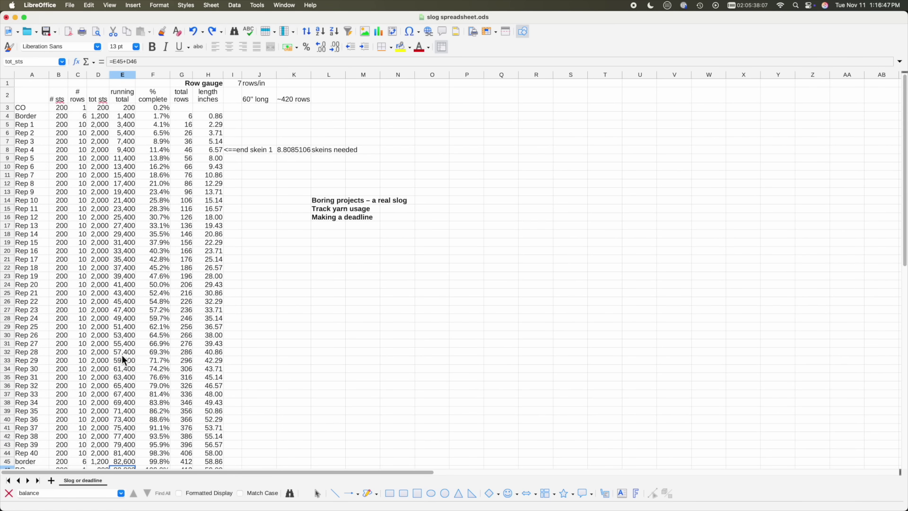
scroll(122, 359, "down", 4)
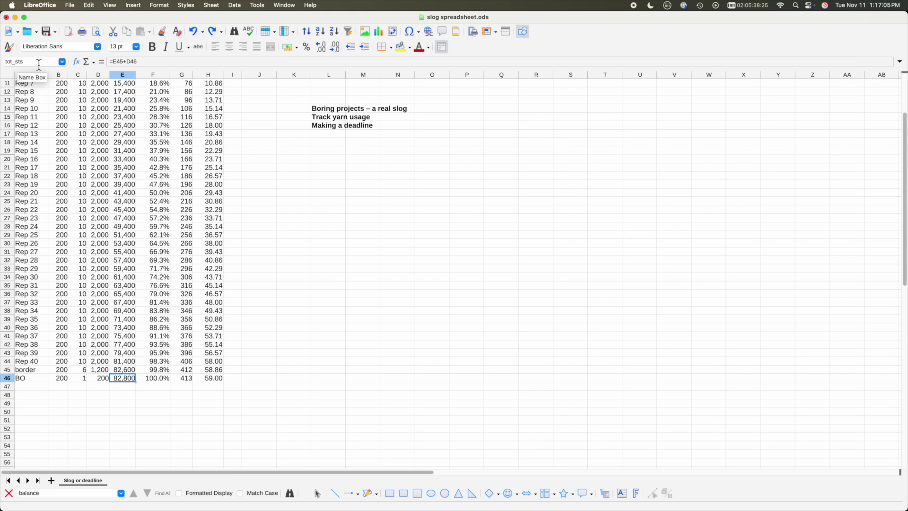
left_click(62, 62)
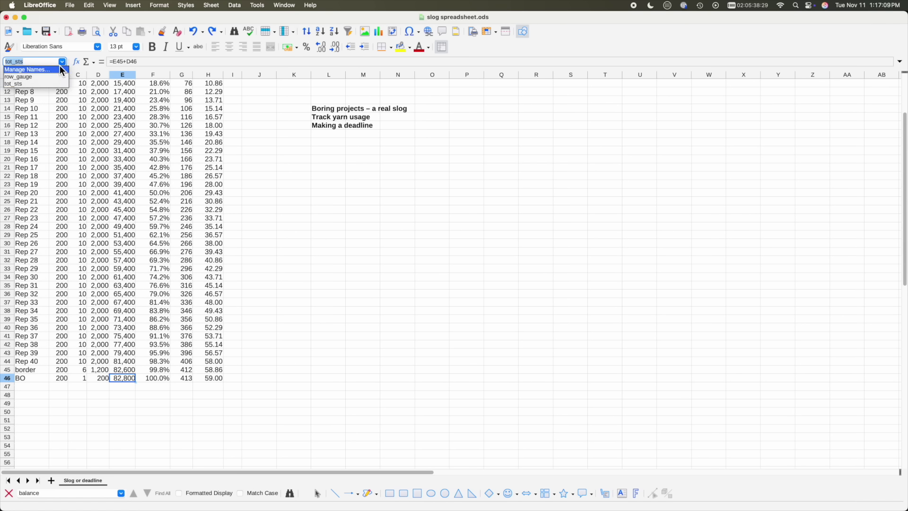
left_click(62, 62)
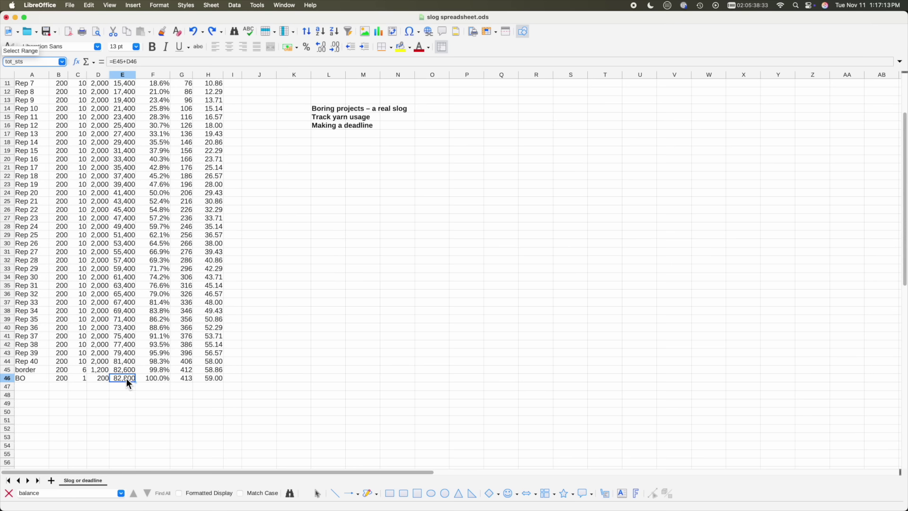
scroll(127, 379, "up", 4)
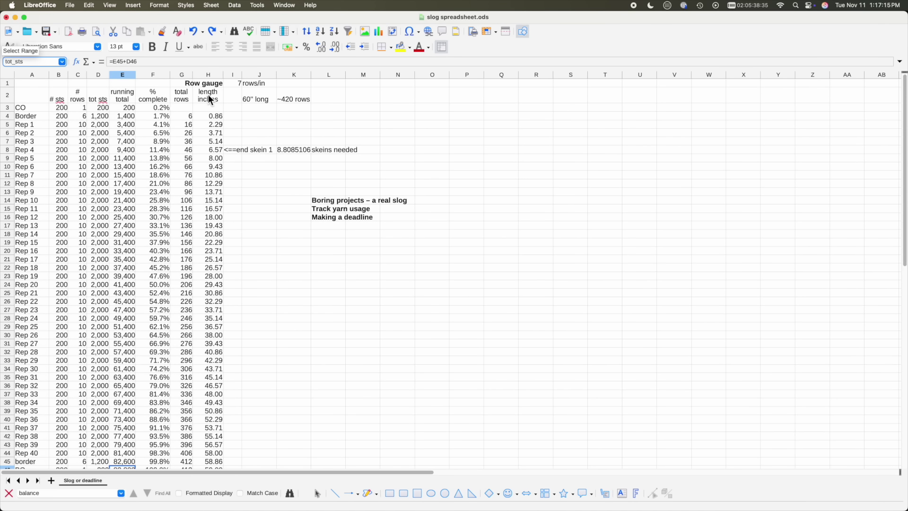
- Inspect the named row gauge cell and the formulas in the % complete column
left_click(239, 85)
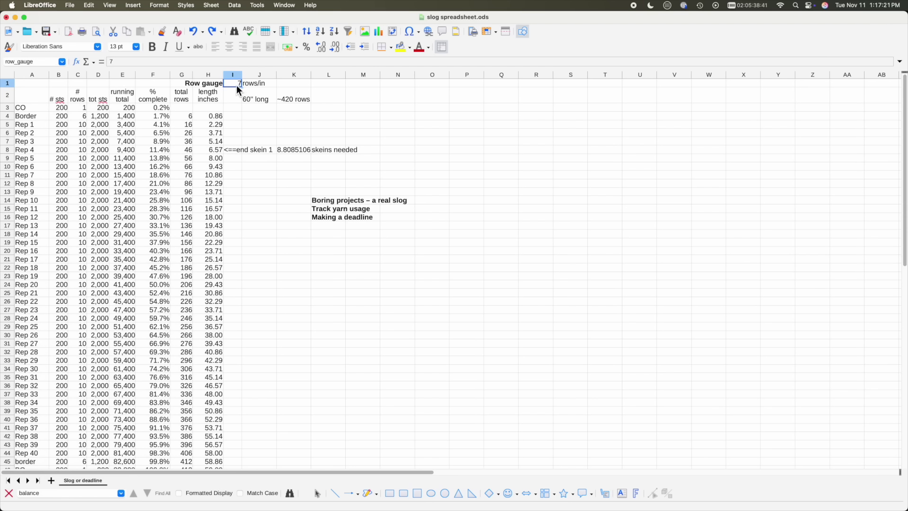
left_click(258, 126)
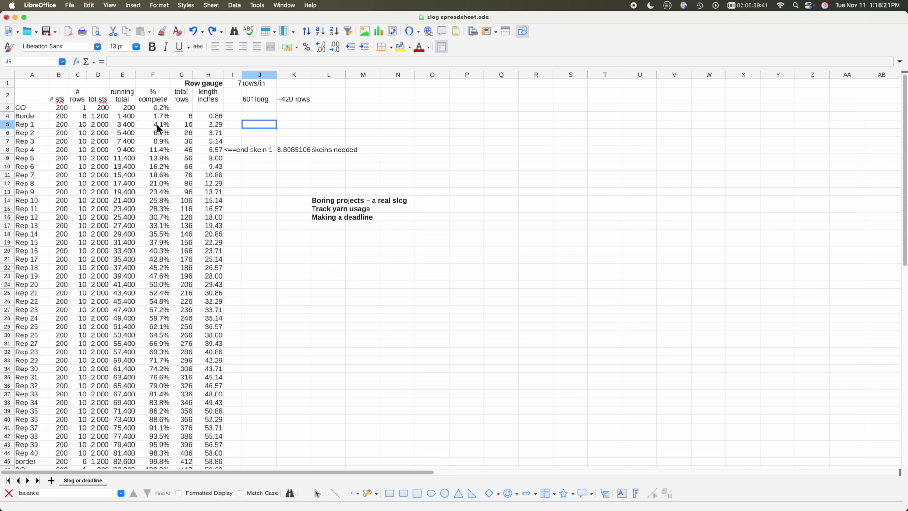
scroll(157, 124, "down", 2)
scroll(157, 124, "up", 2)
left_click(157, 201)
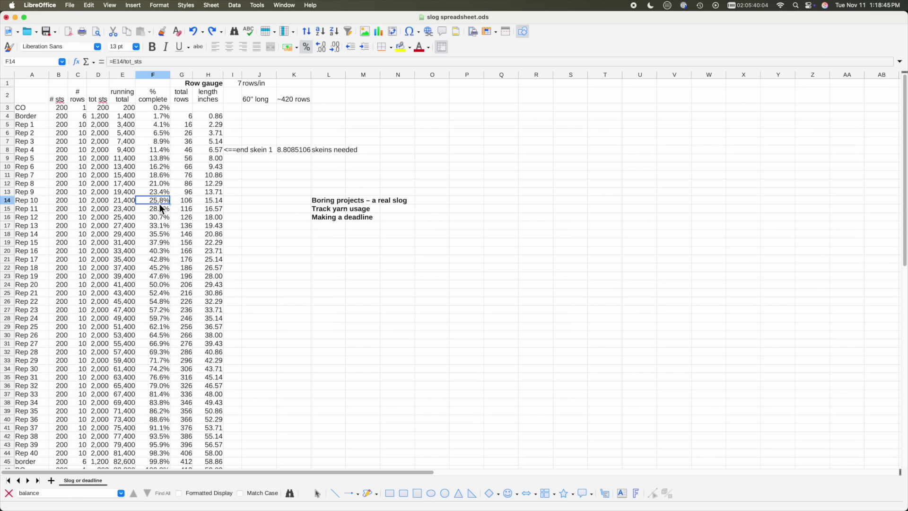
left_click(145, 142)
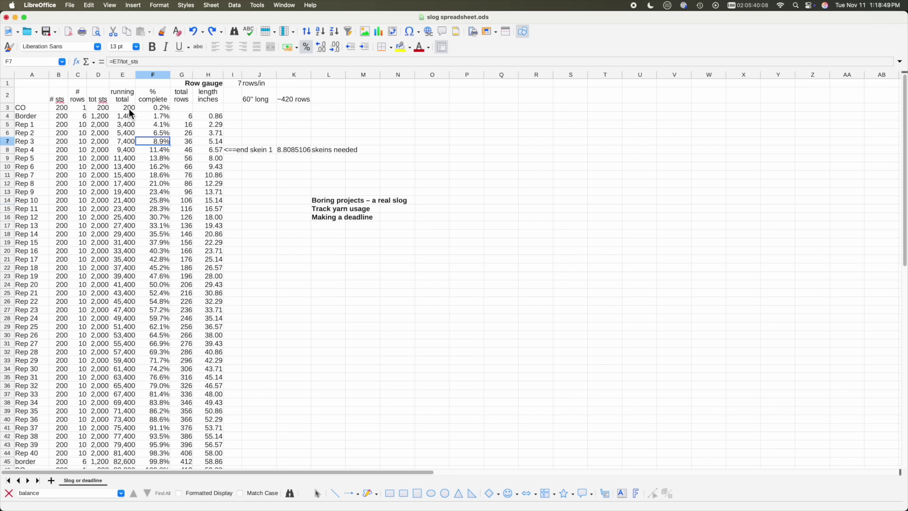
- Strike through the running totals from CO through Rep 12 and enter the note "<goal Nov 30" beside Rep 13's length
left_click_drag(128, 109, 129, 215)
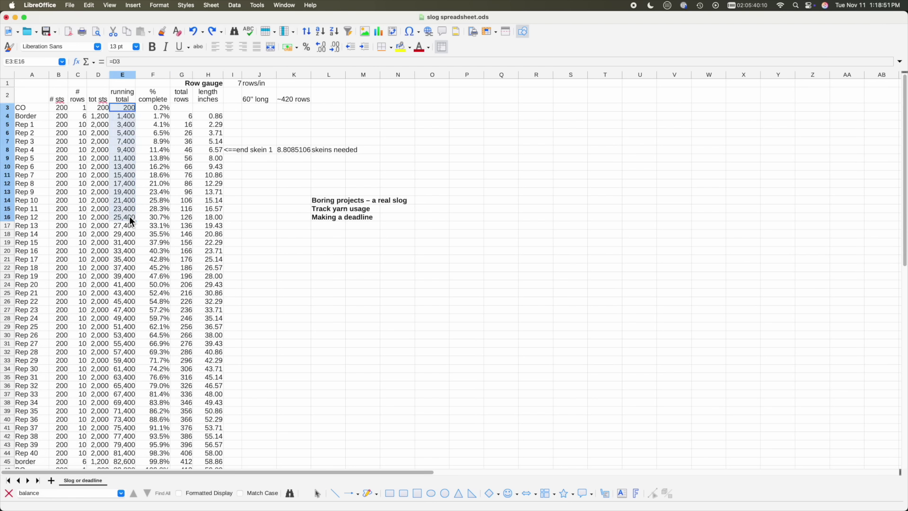
left_click(199, 46)
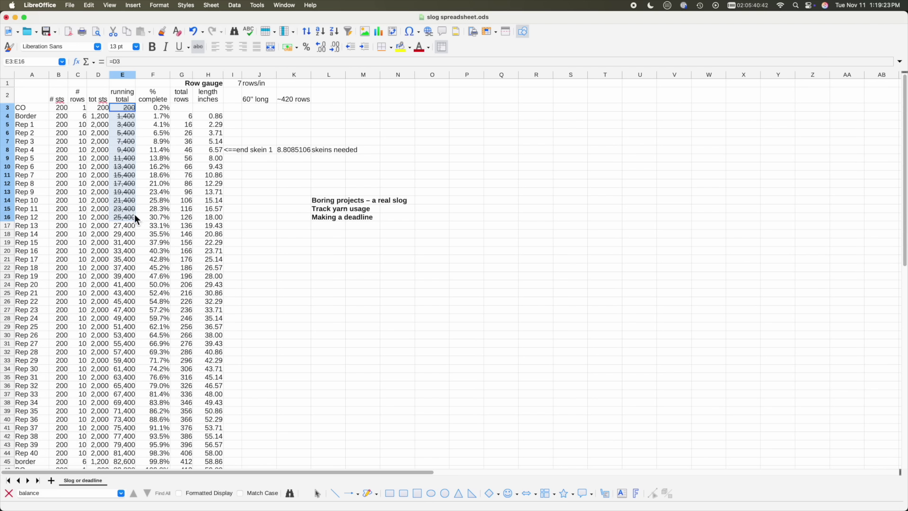
left_click(240, 225)
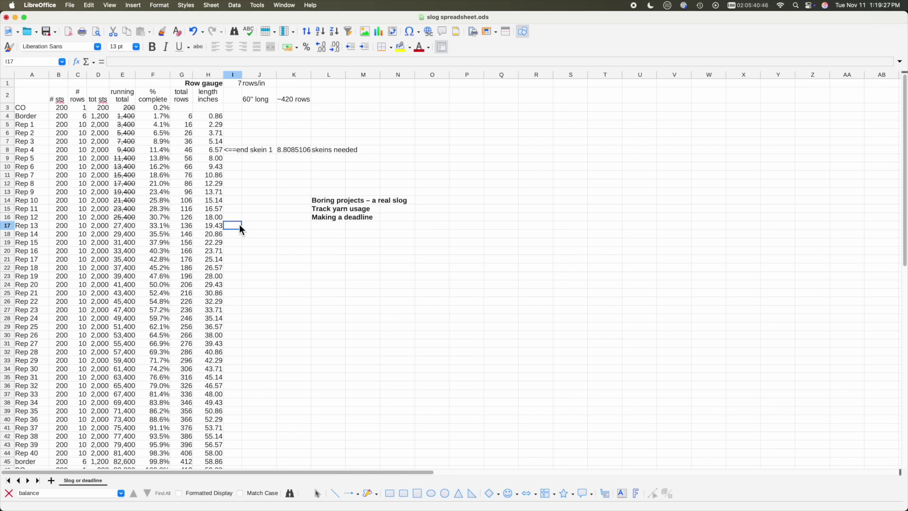
type("<goal Nov 30")
key("Return")
- Insert an empty column before the column of row labels
left_click(41, 74)
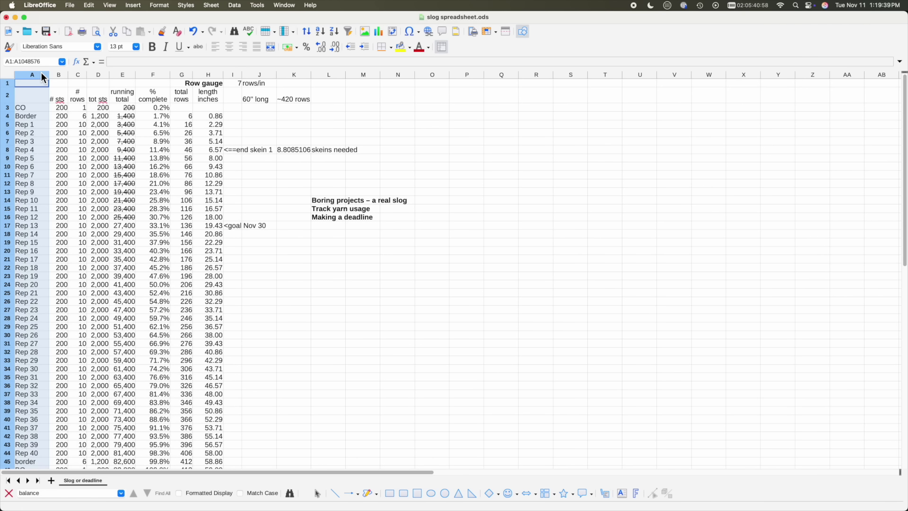
key("super+plus")
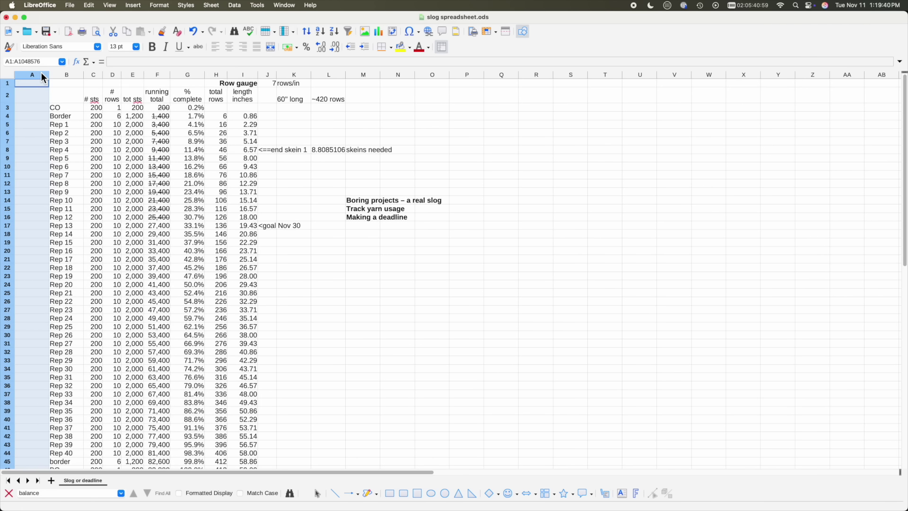
left_click(36, 118)
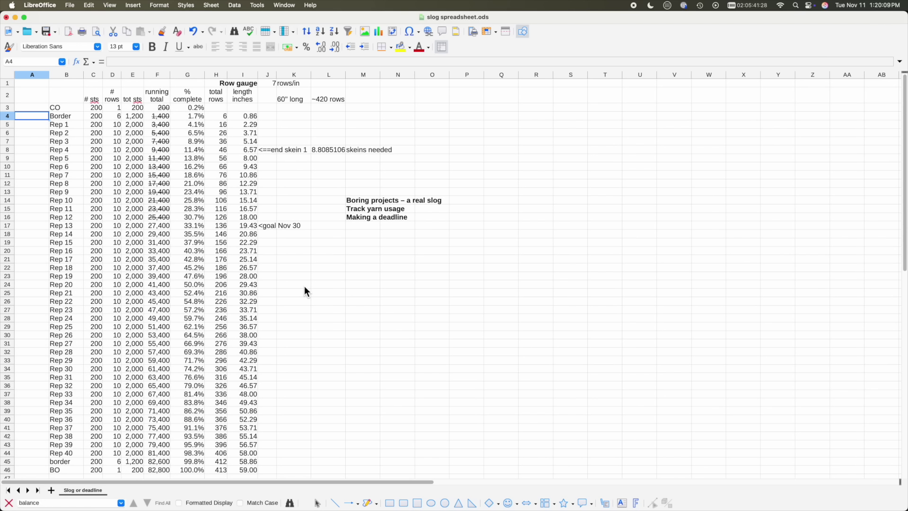
- Set the row gauge to 7.5 rows per inch
left_click(273, 85)
type("7.5")
key("Return")
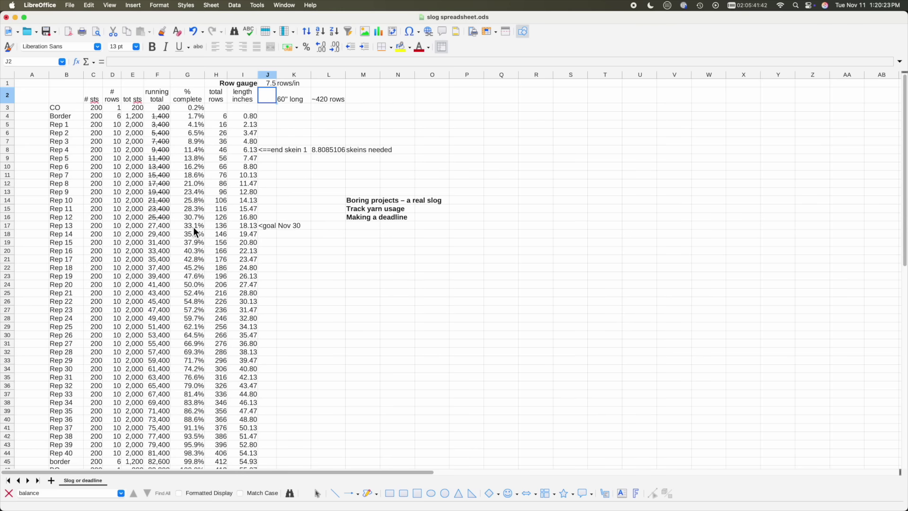
- Insert three rows above the closing border row and fill Rep 40's label and formulas down through Rep 43
scroll(194, 227, "down", 3)
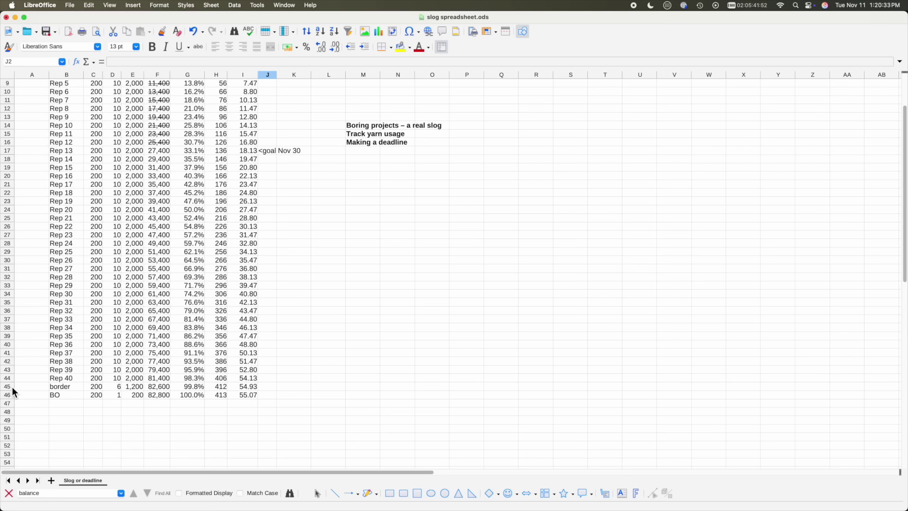
left_click_drag(12, 387, 12, 405)
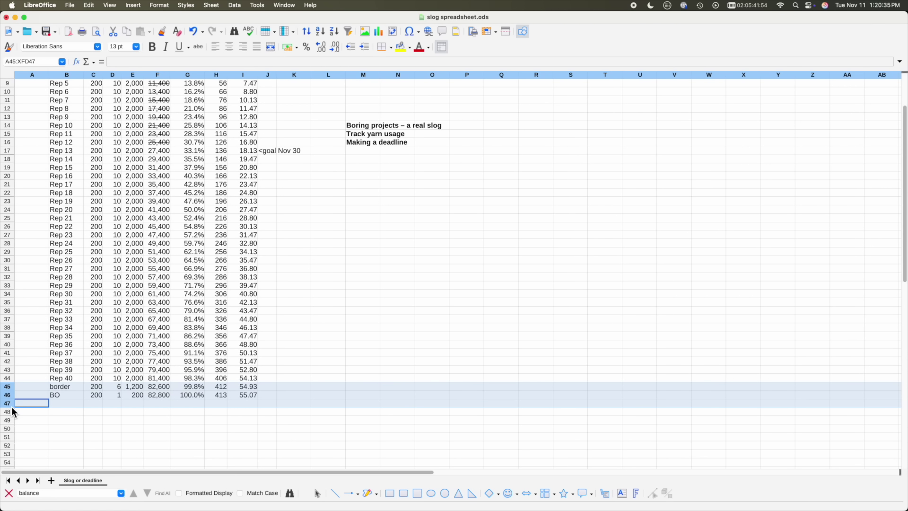
key("super+plus")
left_click(75, 379)
left_click_drag(89, 388, 258, 409)
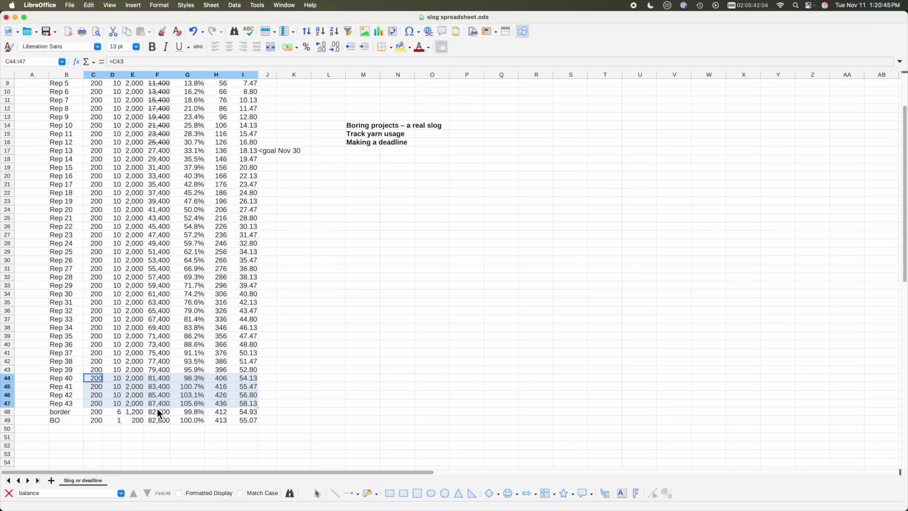
- Fill Rep 43's formulas from tot sts through length inches down over the closing border and BO rows
left_click(138, 405)
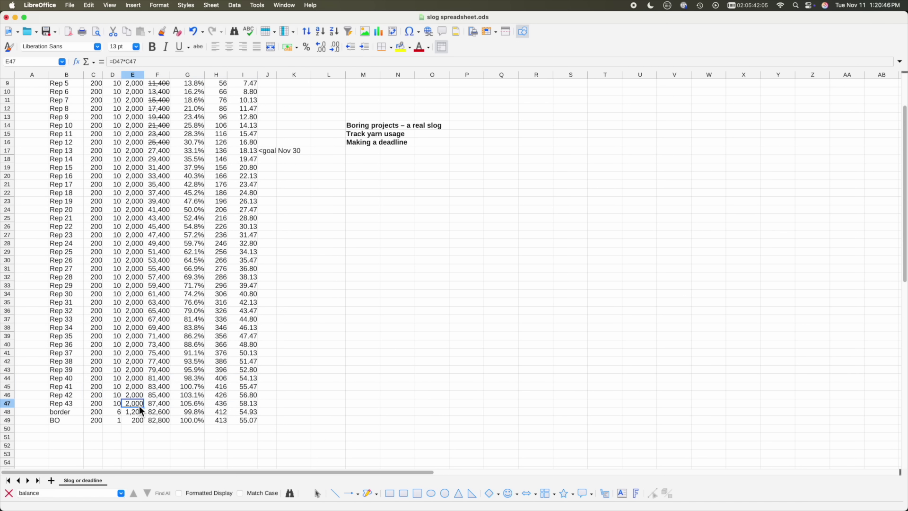
left_click(249, 403, "shift")
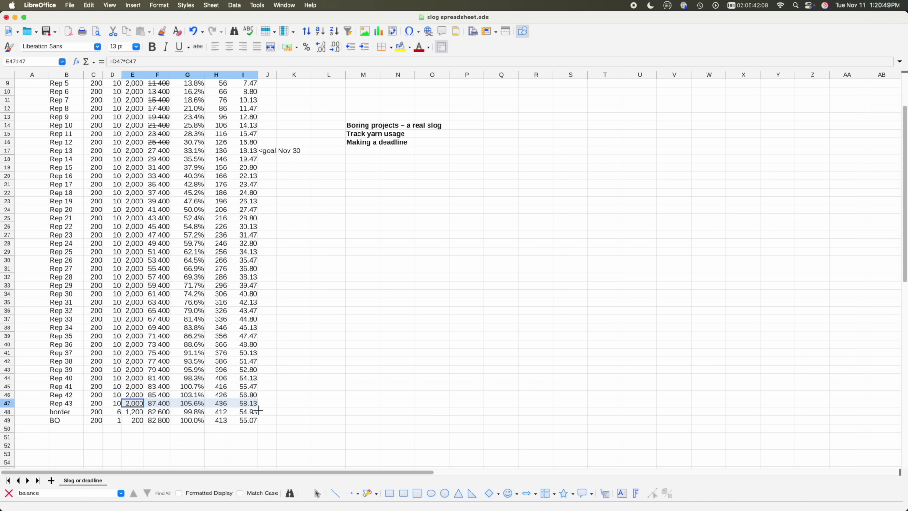
left_click_drag(258, 408, 259, 426)
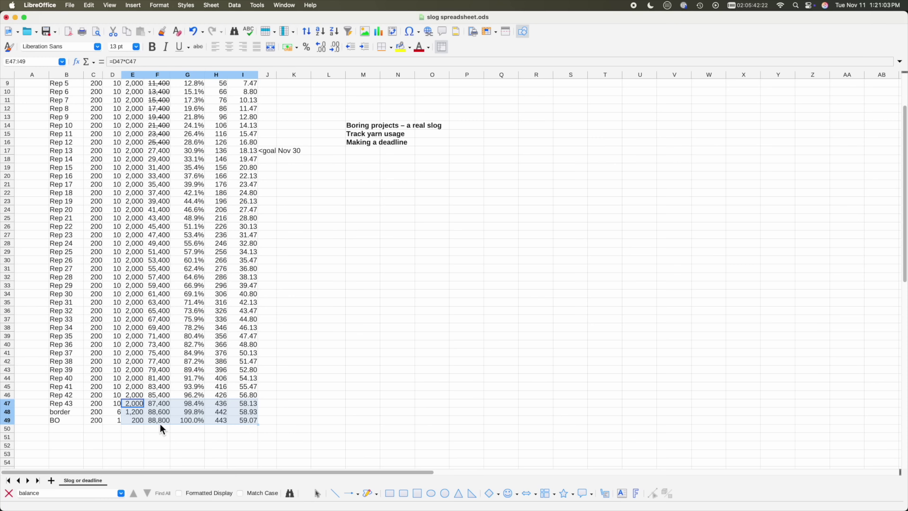
scroll(160, 424, "up", 3)
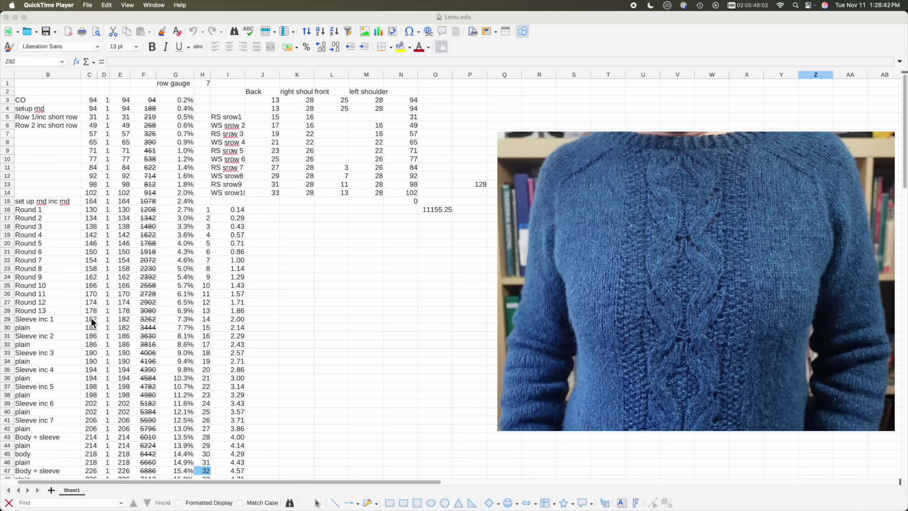
- Examine the Lenu sweater sheet's stitch counts, crossed-off running totals and end-of-skein notes from the yoke through the sleeves
scroll(91, 317, "down", 3)
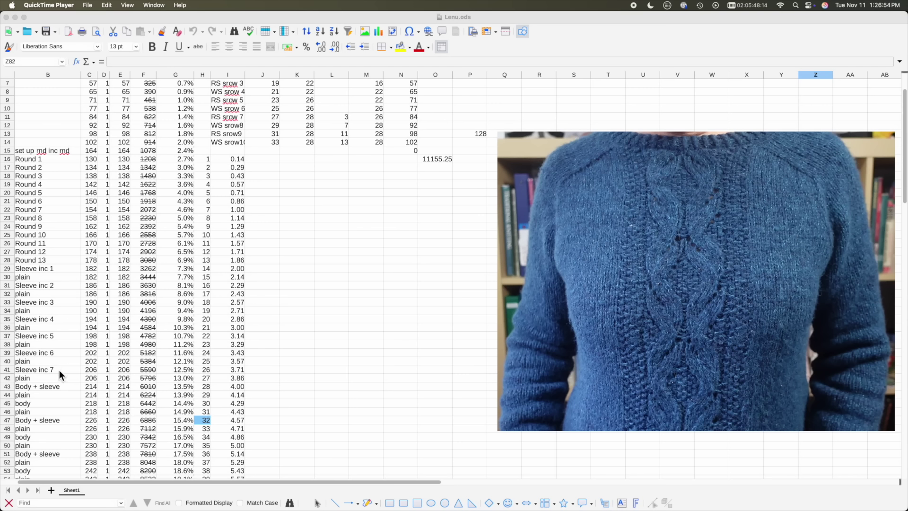
scroll(59, 370, "down", 6)
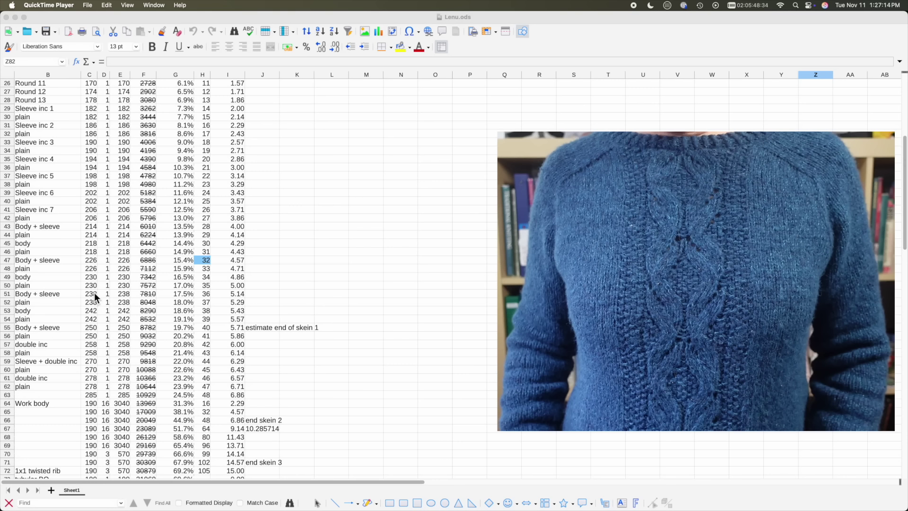
scroll(92, 314, "down", 3)
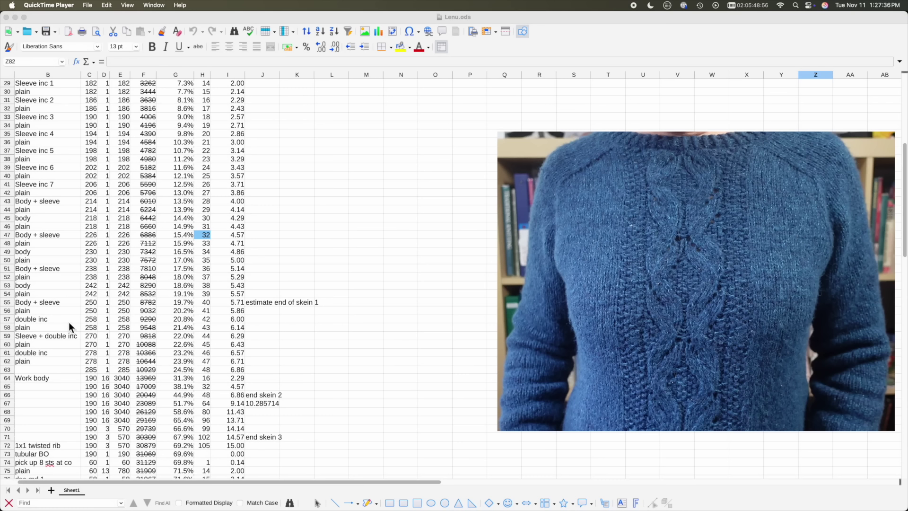
scroll(69, 322, "down", 5)
scroll(64, 322, "down", 2)
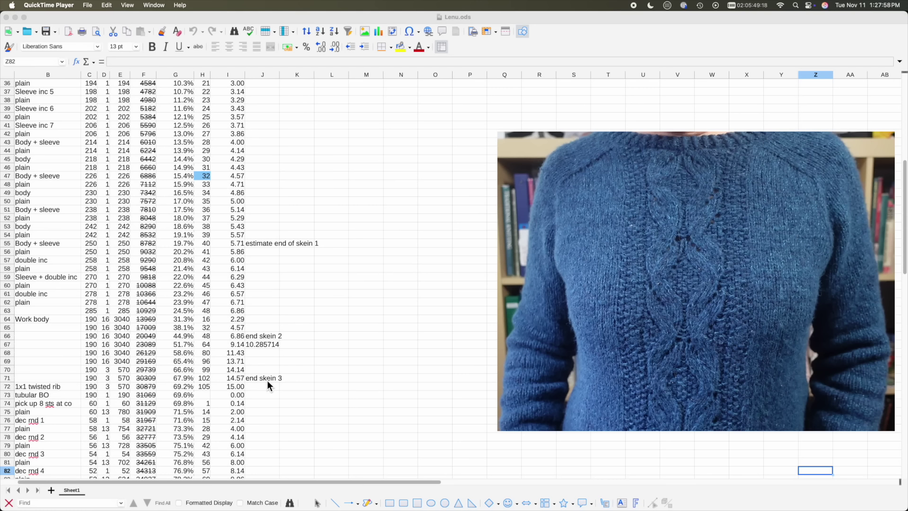
scroll(269, 380, "down", 2)
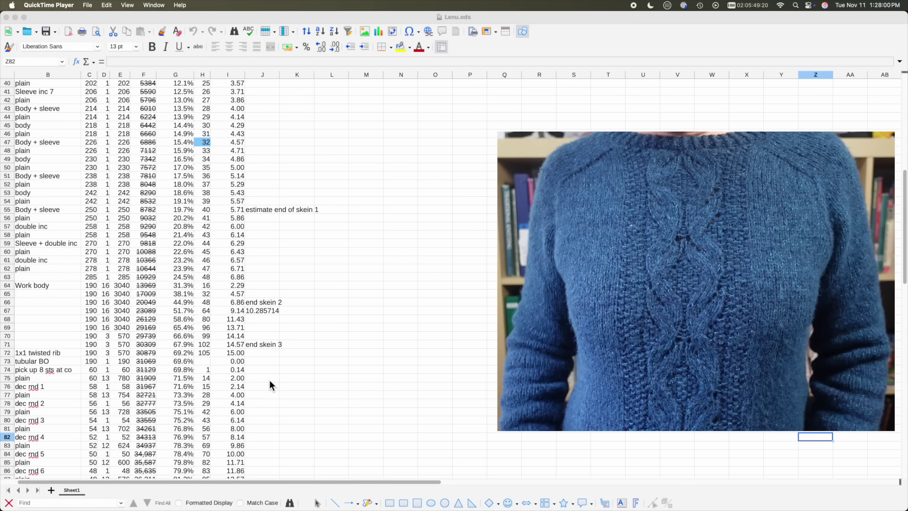
scroll(270, 385, "down", 1)
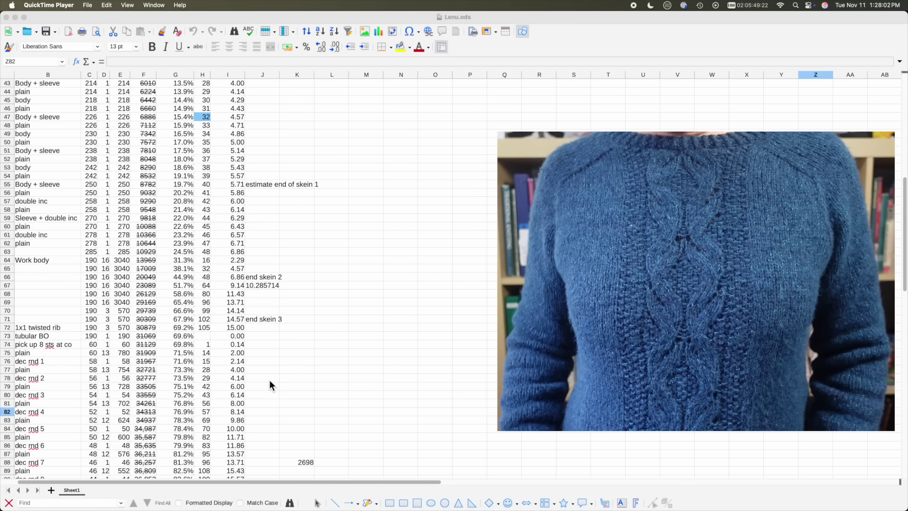
scroll(270, 385, "down", 2)
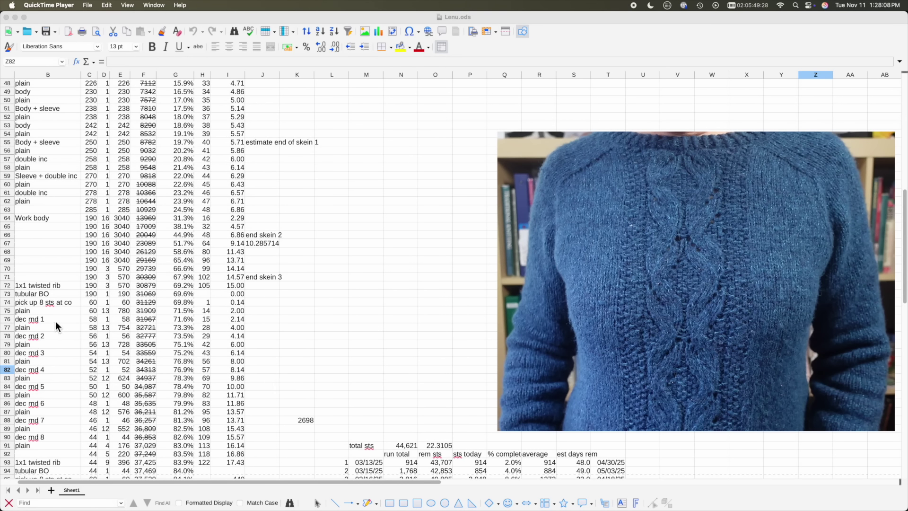
scroll(56, 323, "down", 4)
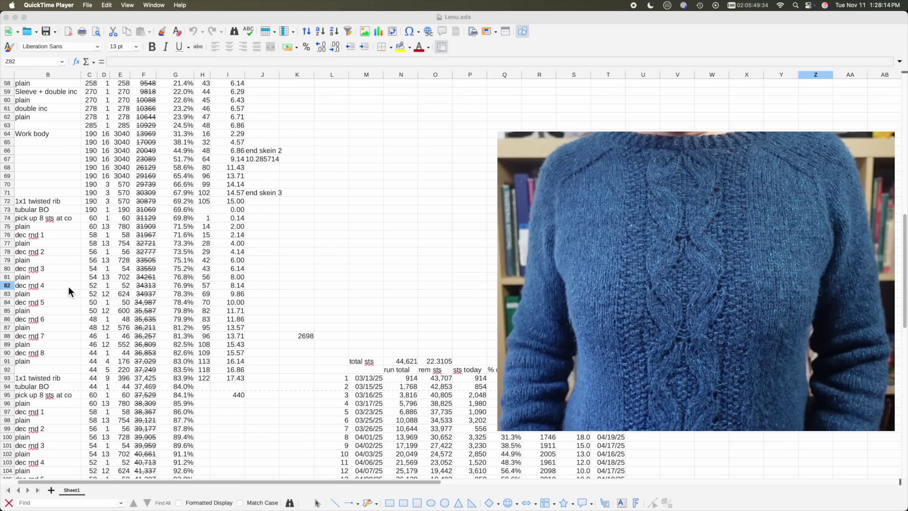
- Examine the remaining sleeve and neck rows and the dated progress log, including the formula beside the total sts value
scroll(63, 286, "down", 1)
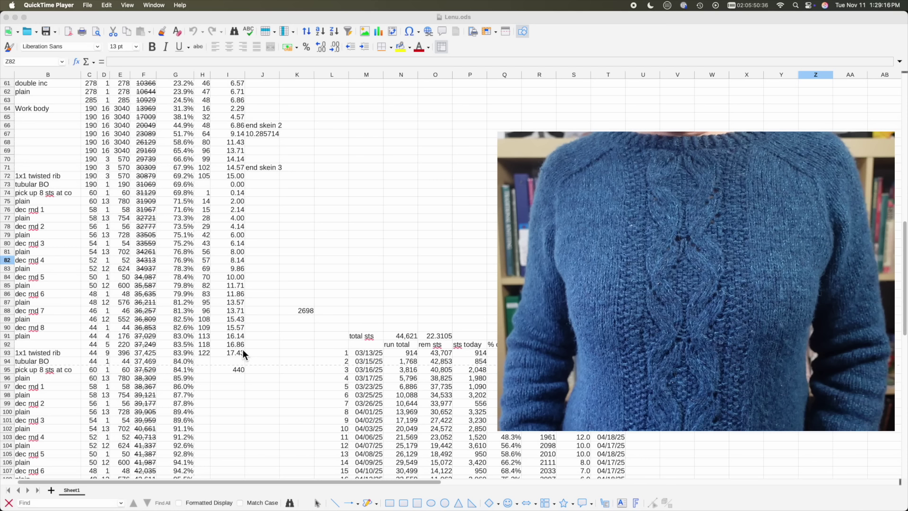
scroll(243, 353, "down", 4)
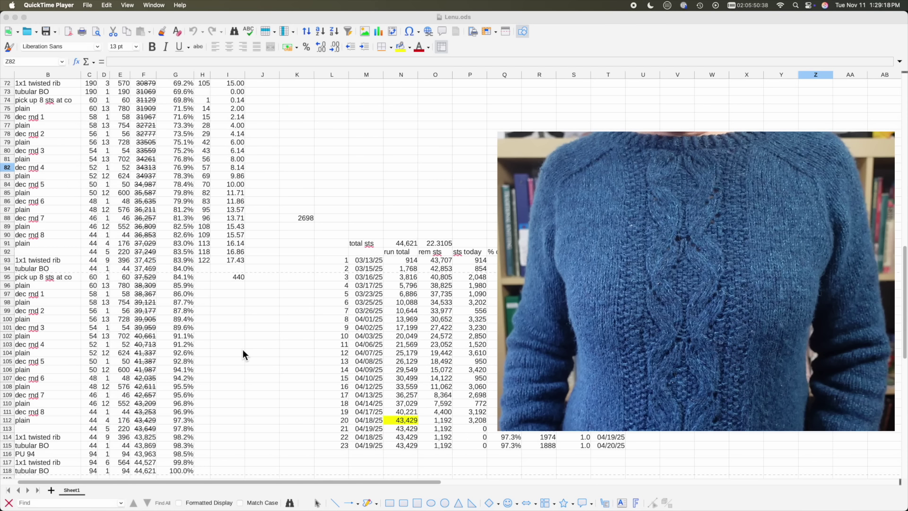
scroll(243, 354, "down", 2)
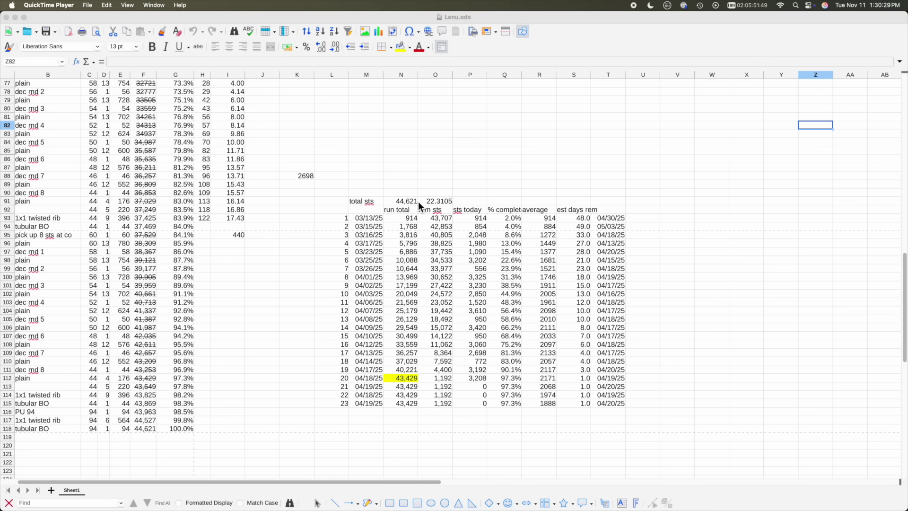
left_click(438, 205)
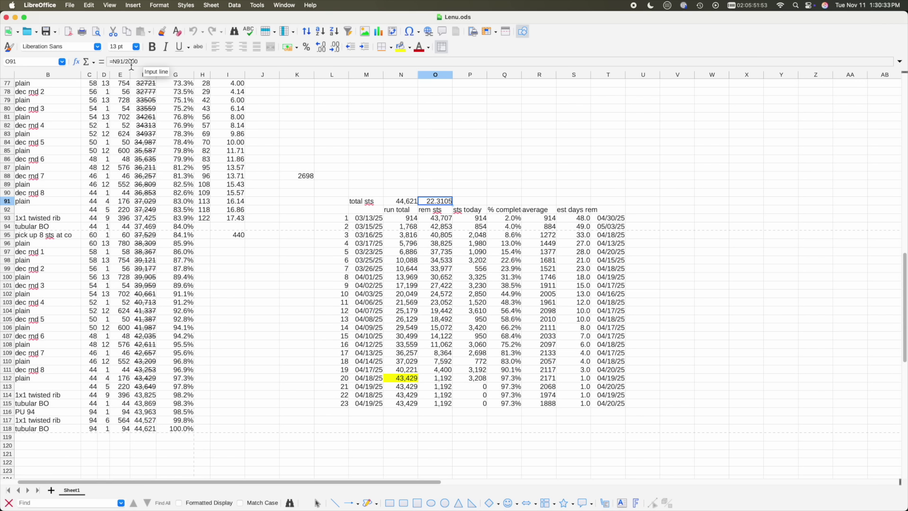
left_click(466, 203)
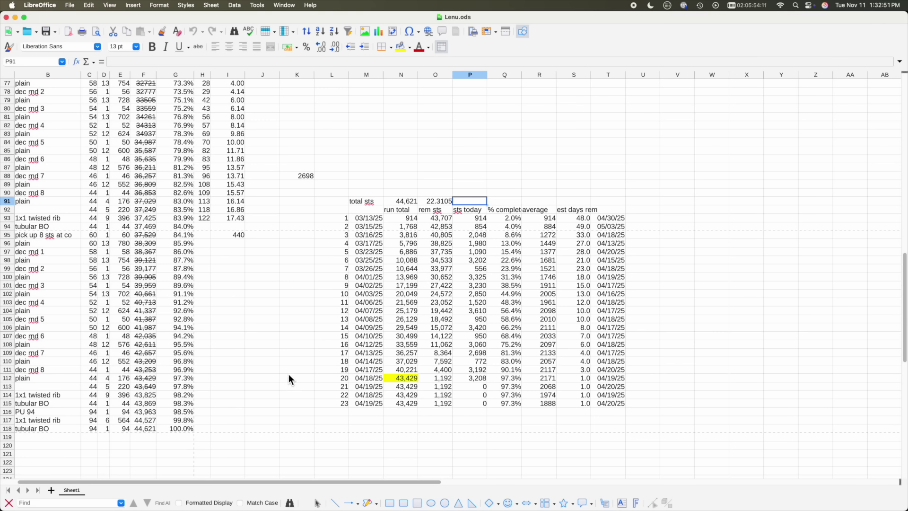
- Review the section labels, running totals and skein notes from the neck back up through the sleeves, body and yoke to the short rows
scroll(290, 378, "left", 2)
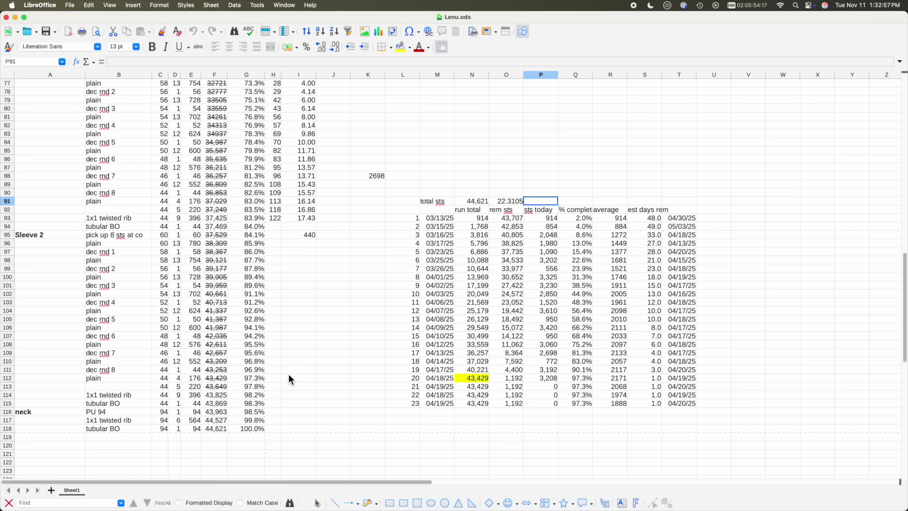
scroll(289, 375, "up", 1)
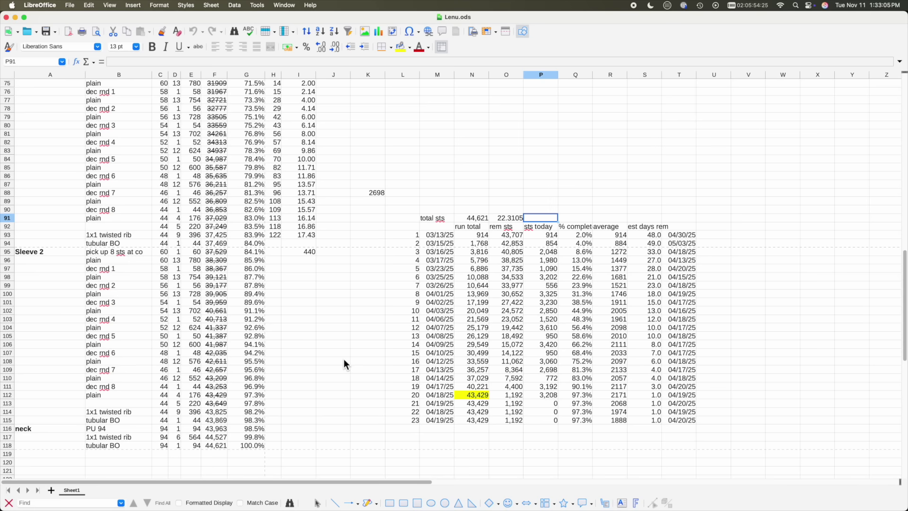
scroll(344, 358, "up", 10)
scroll(343, 358, "up", 1)
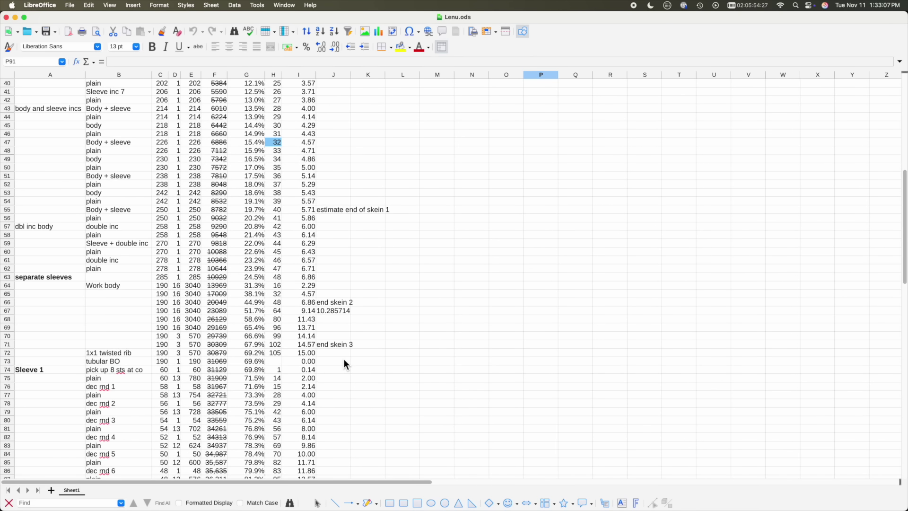
scroll(305, 311, "down", 3)
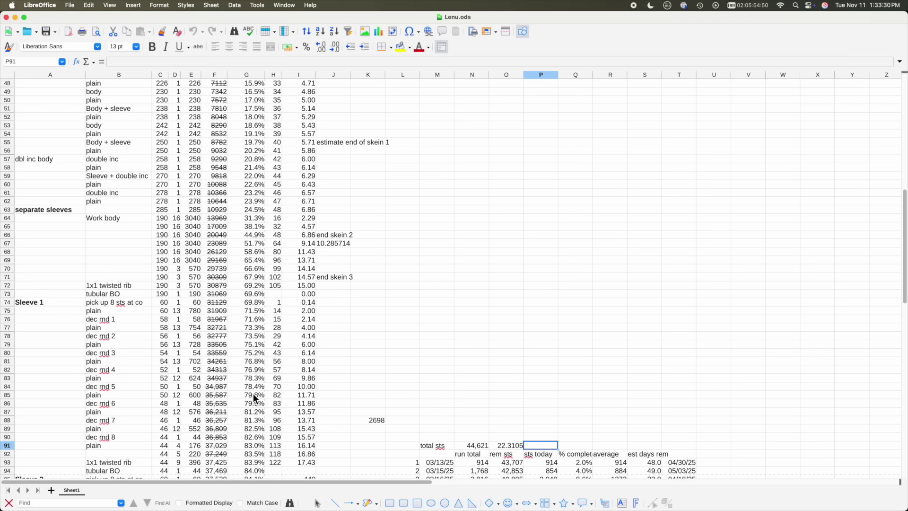
scroll(253, 393, "up", 2)
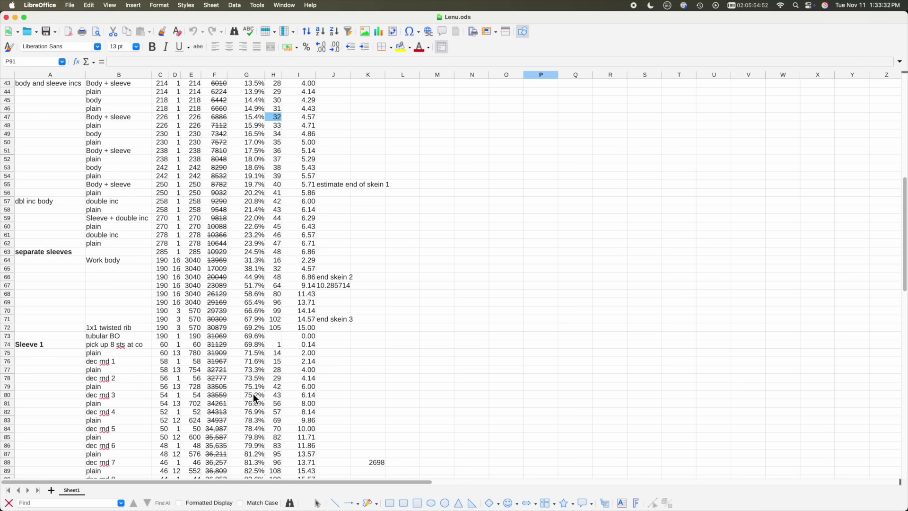
scroll(253, 394, "up", 14)
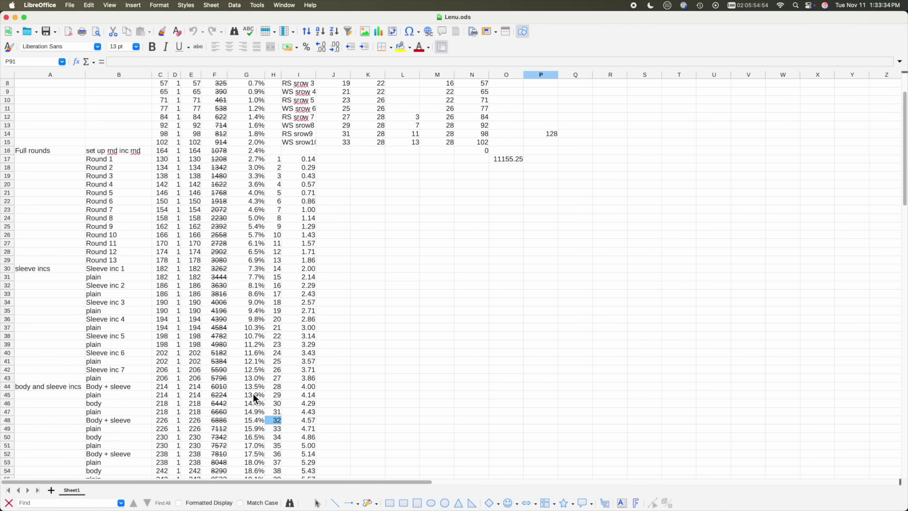